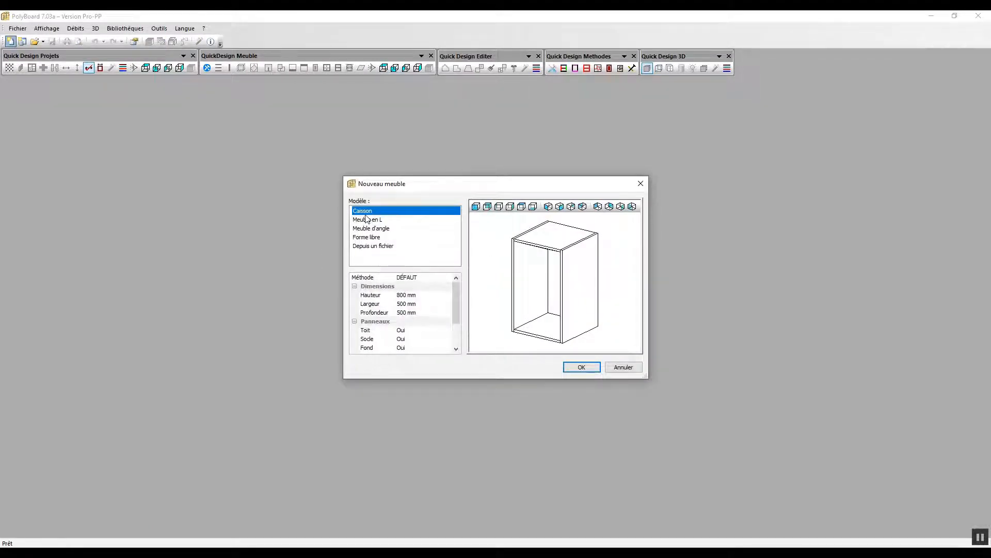
Create a new Caisson cabinet of 800 × 500 × 500 mm and set its Toit panel to Non.
left_click(581, 367)
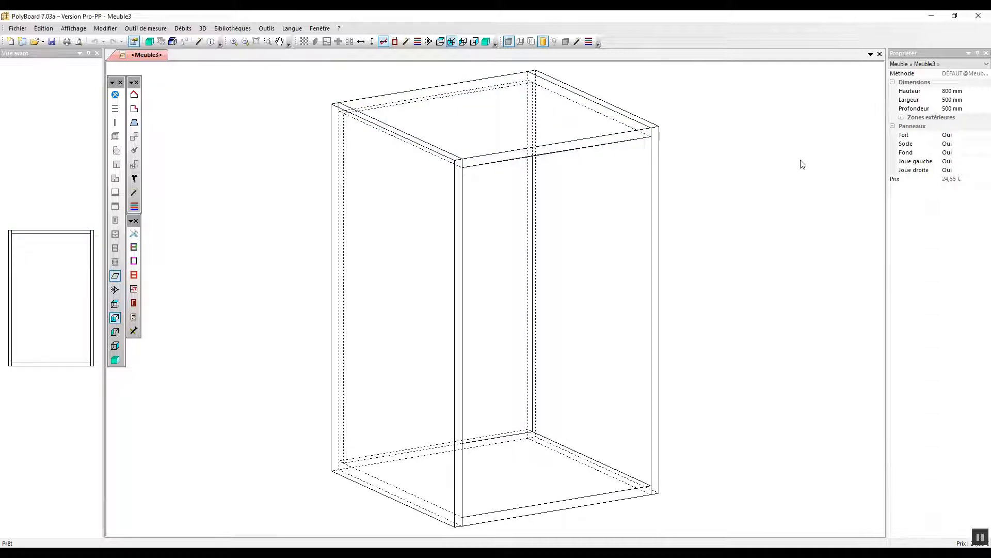
left_click(958, 135)
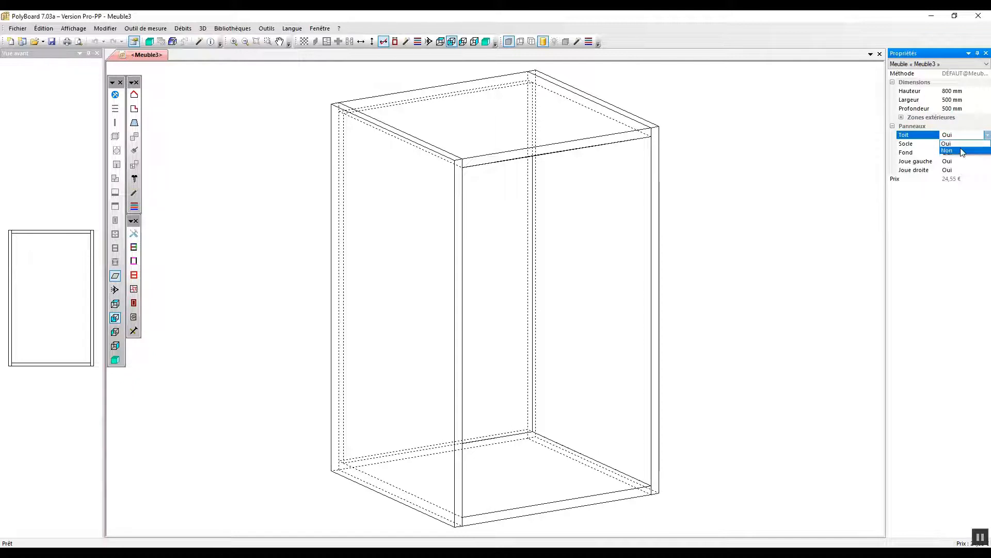
left_click(962, 151)
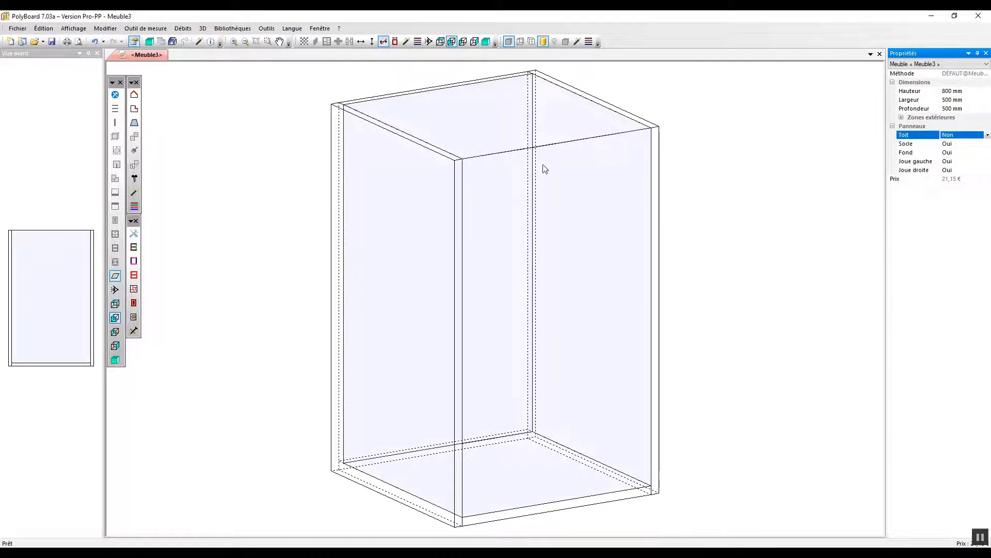
left_click(504, 151)
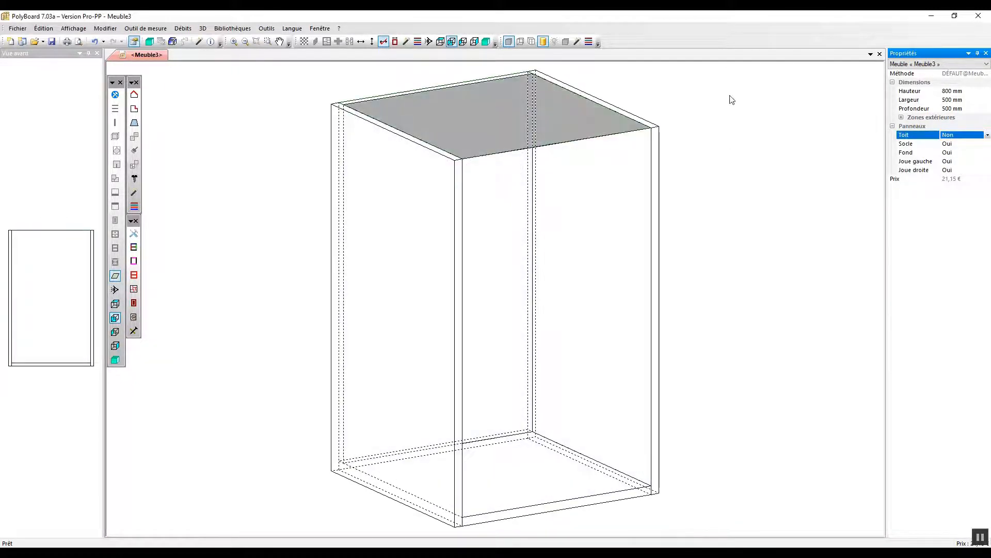
Bring up the Toit panel's properties and widen the properties area and its name column.
left_click(937, 64)
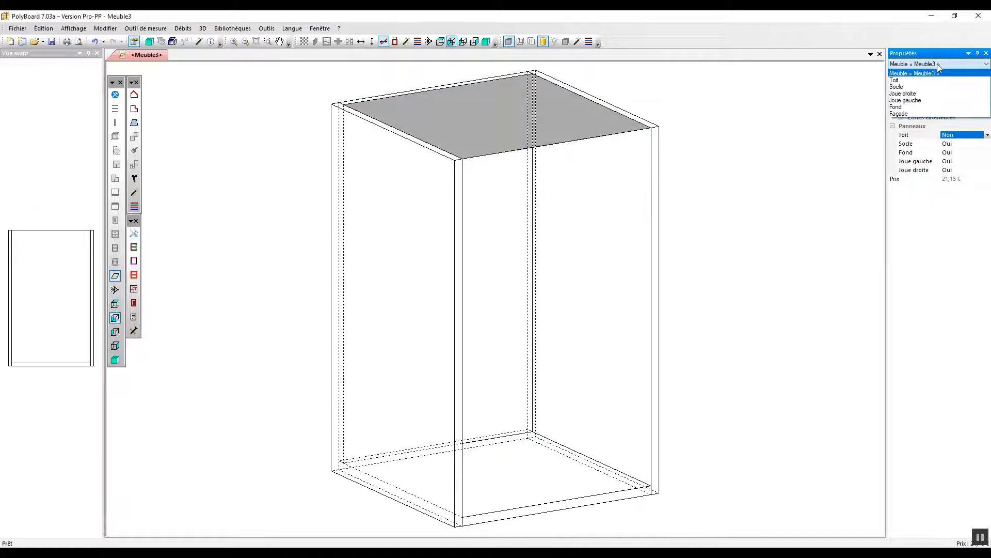
left_click(918, 81)
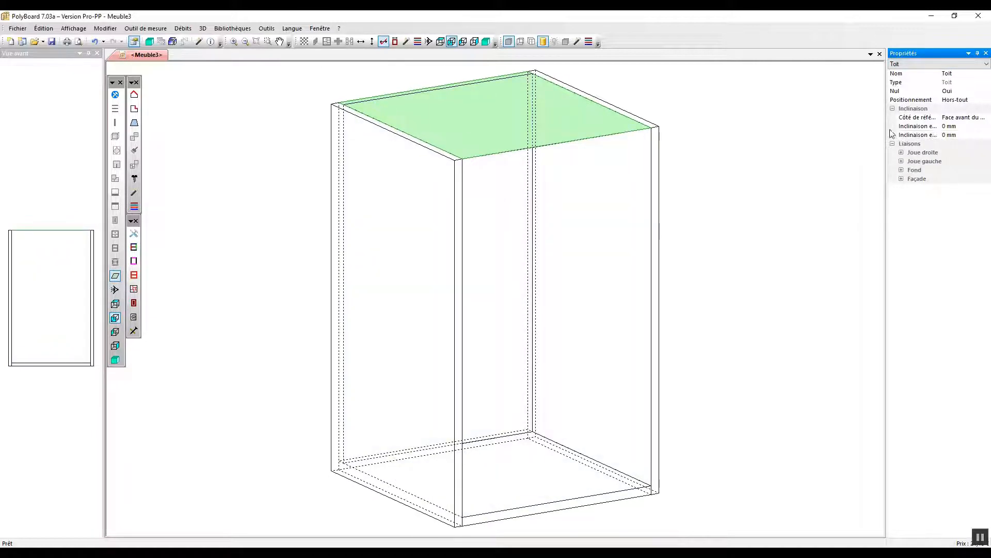
left_click_drag(887, 127, 804, 128)
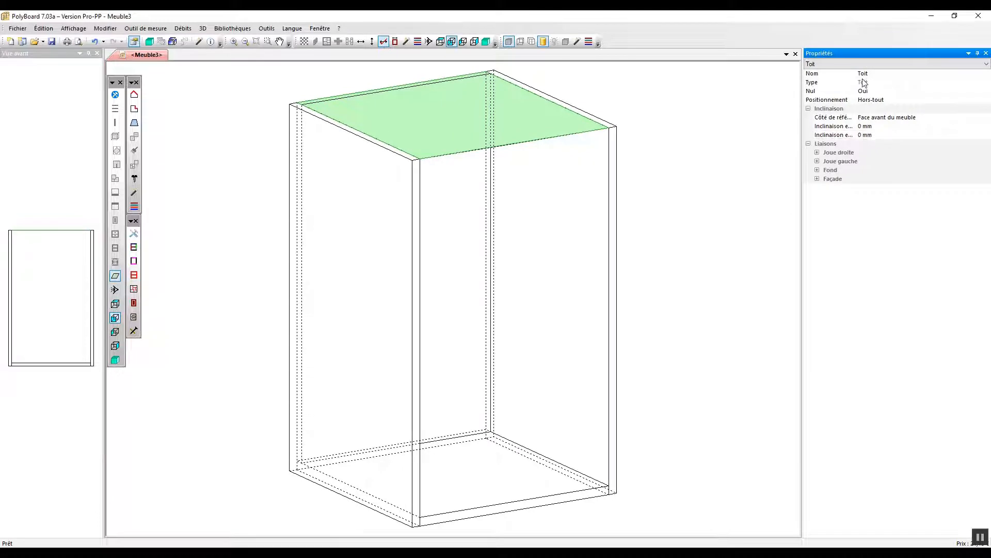
left_click_drag(856, 73, 904, 73)
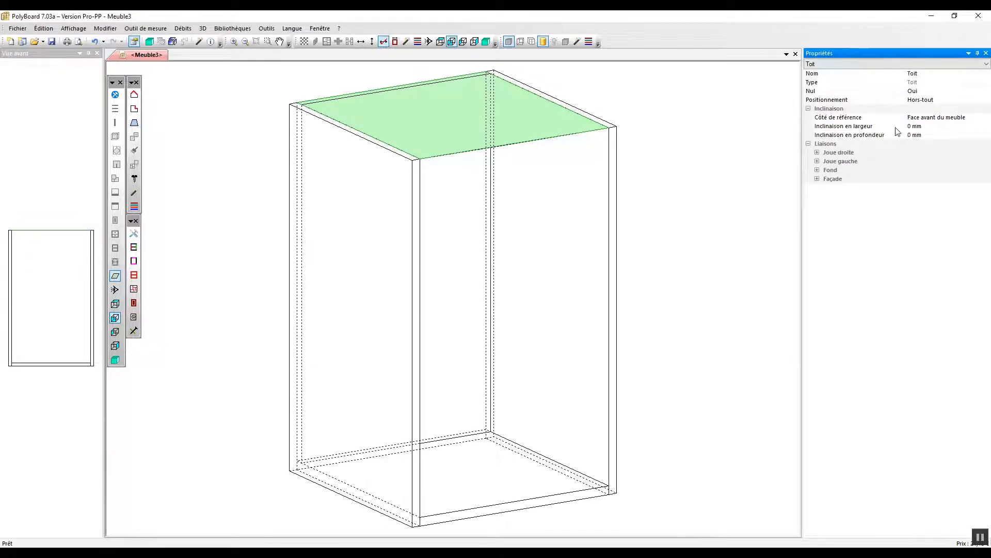
Try an Inclinaison en profondeur of 100 mm on the Toit panel.
left_click(886, 136)
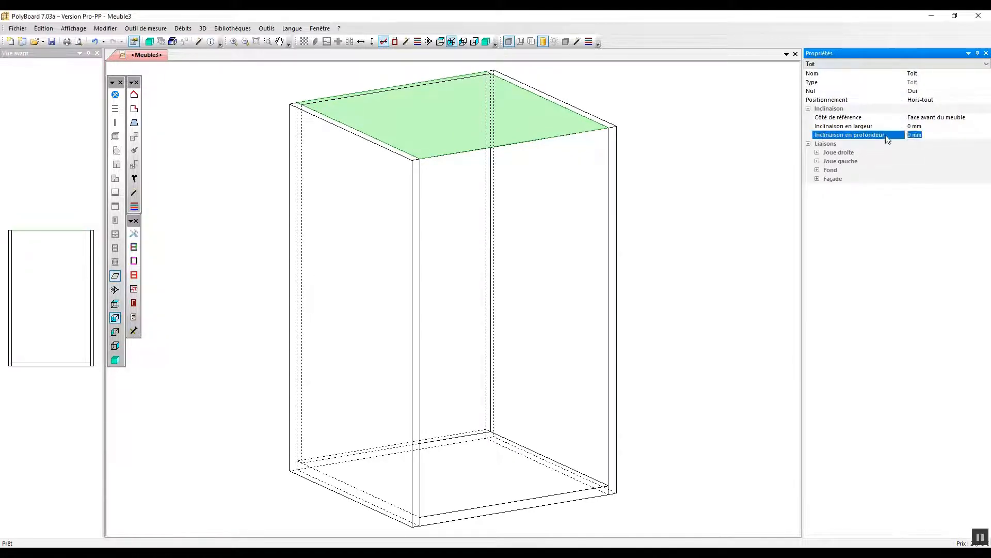
type("100")
key("Return")
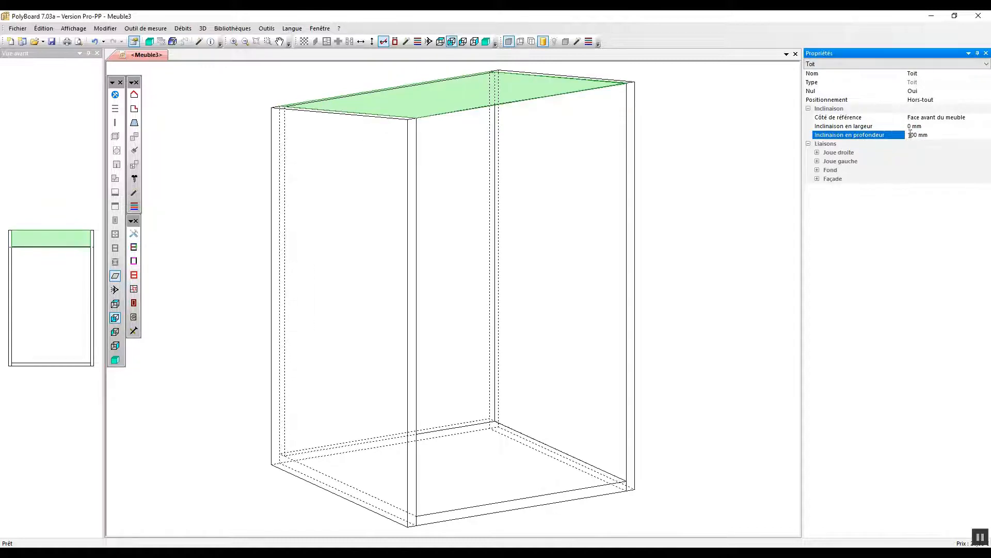
Set the Toit panel's Inclinaison en profondeur to -150 mm and deselect the panel.
left_click(927, 135)
type("-150")
key("Return")
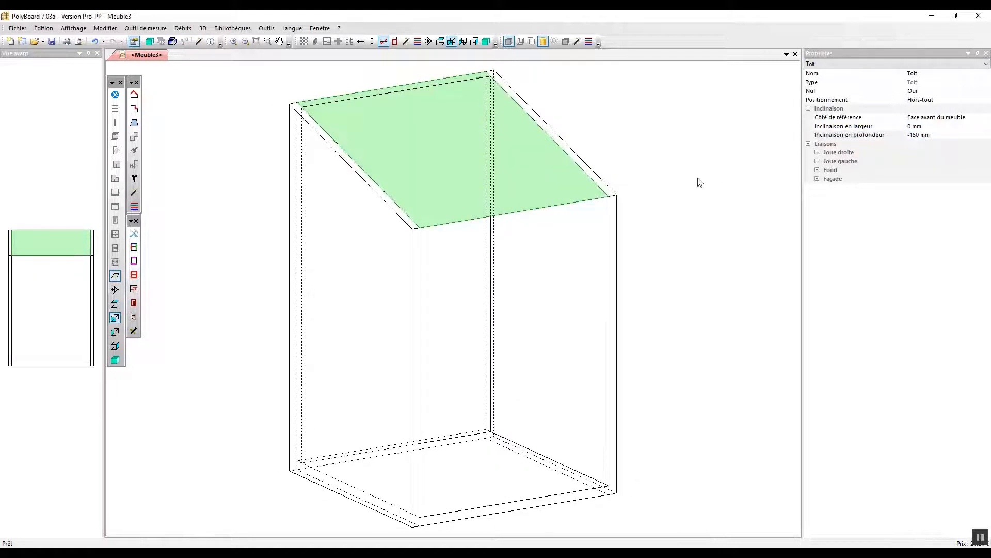
left_click(500, 107)
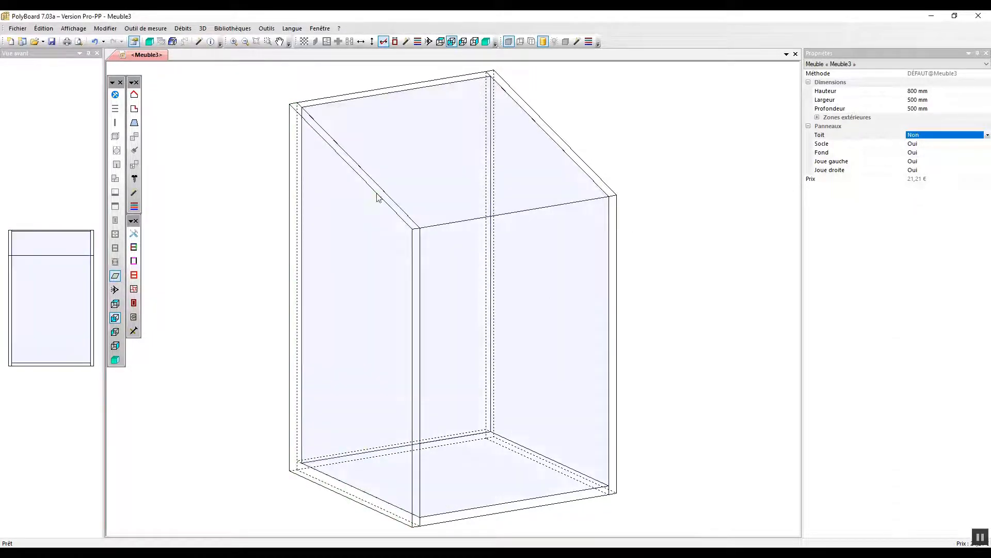
Add one Étagère fixe inside the cabinet, positioned 500 mm from the bottom.
right_click(485, 293)
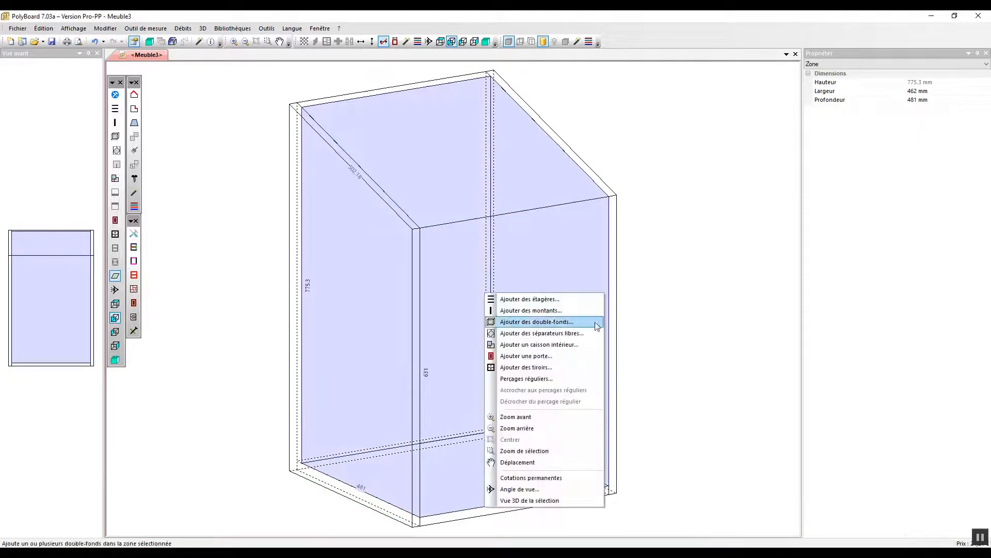
left_click(539, 302)
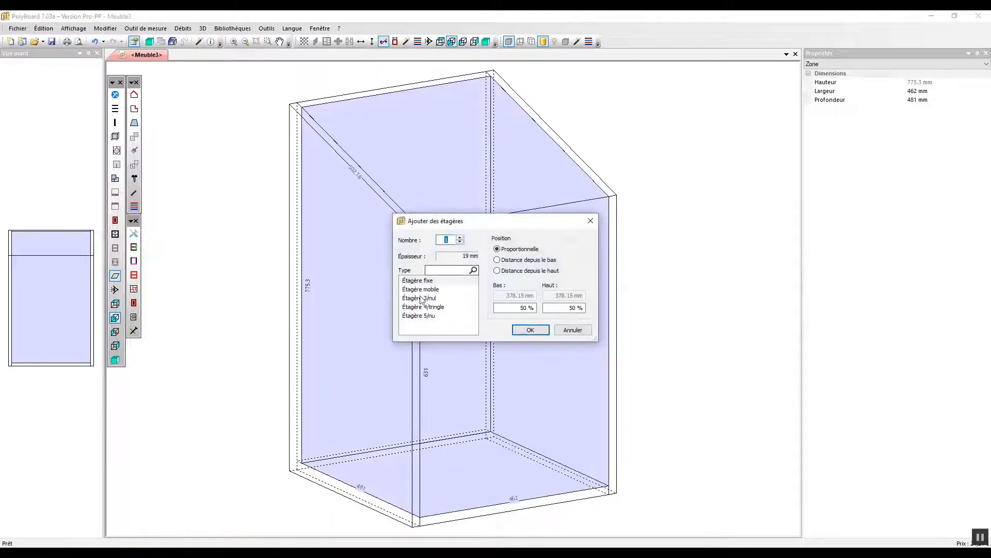
left_click(517, 260)
left_click_drag(513, 224, 662, 198)
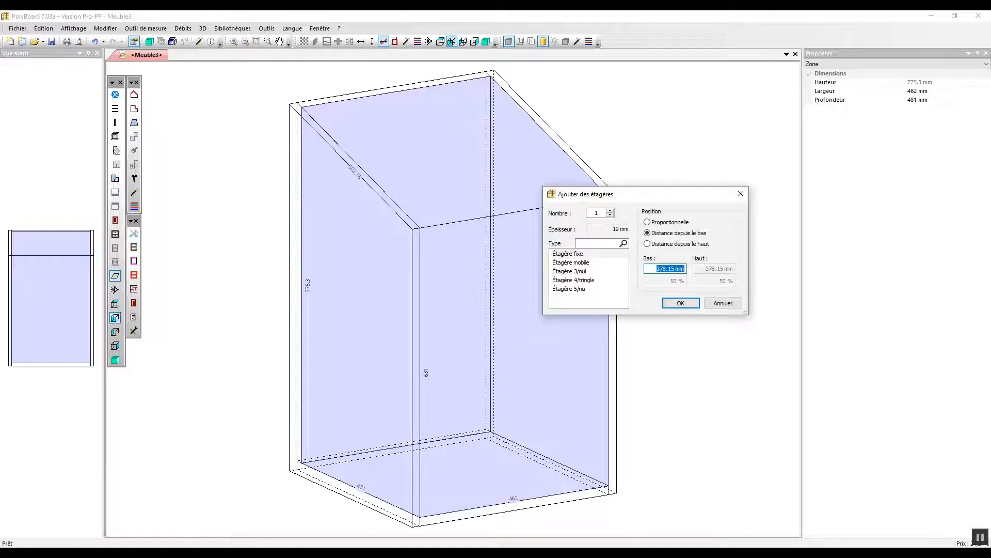
type("500")
key("Return")
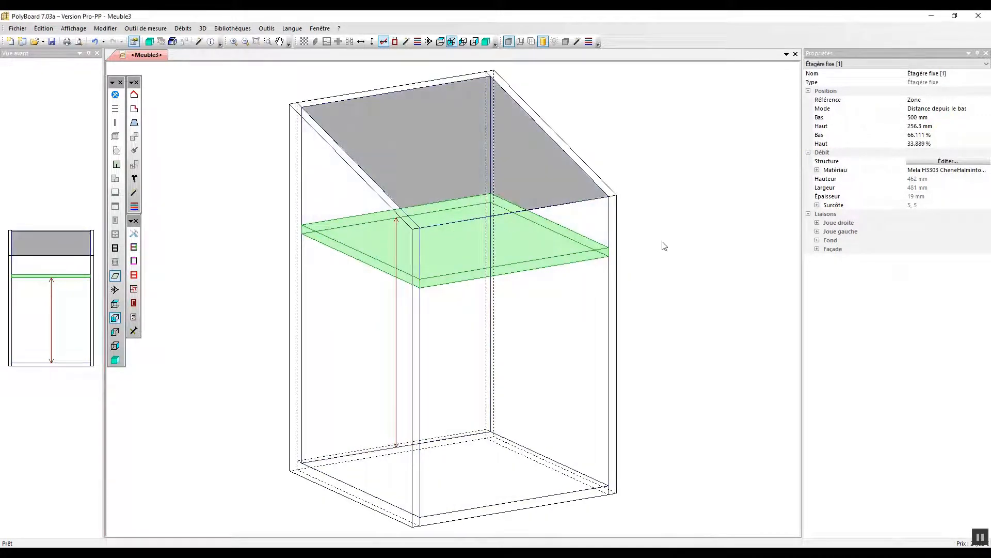
Add one Double-fond 1 in the zone above the shelf, positioned 2 mm from the front.
right_click(476, 176)
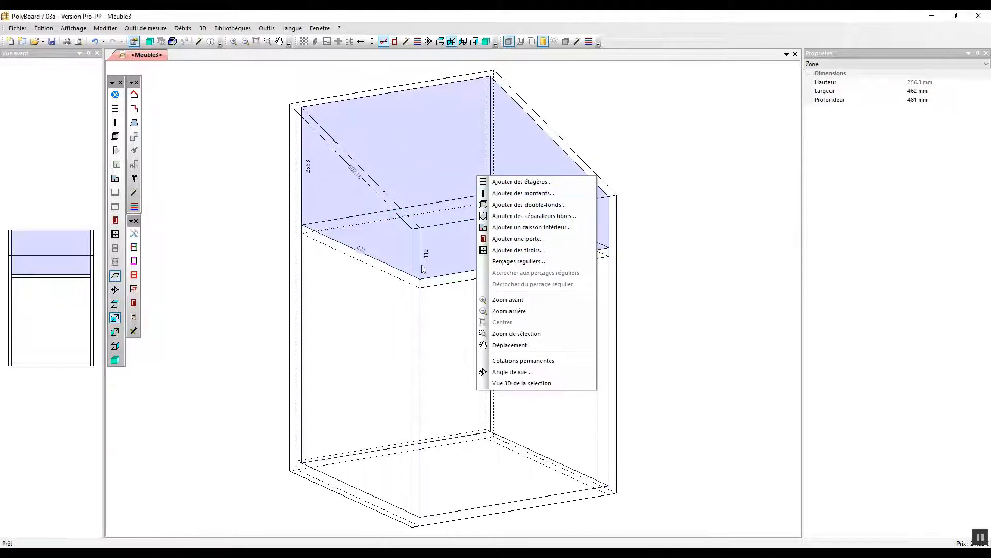
left_click(524, 205)
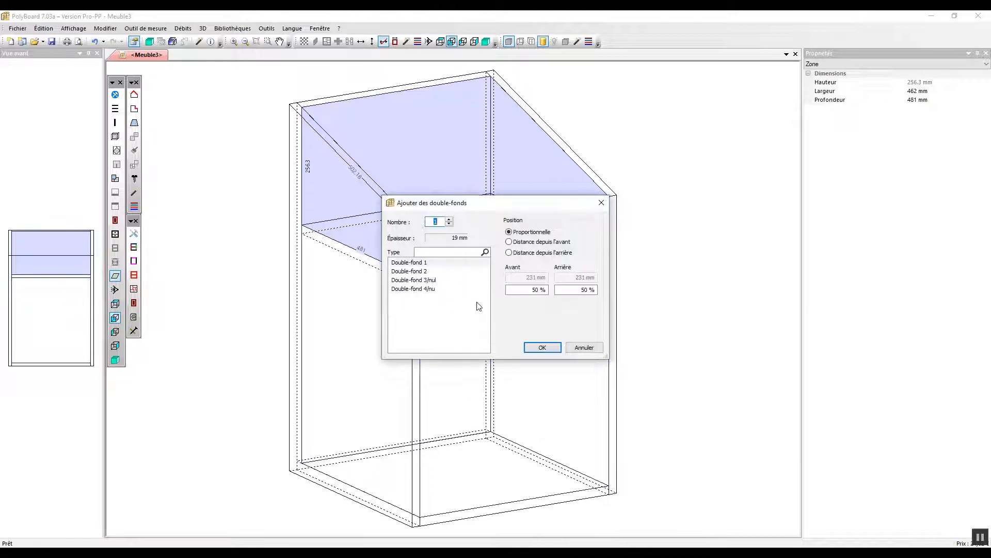
left_click(529, 244)
type("2")
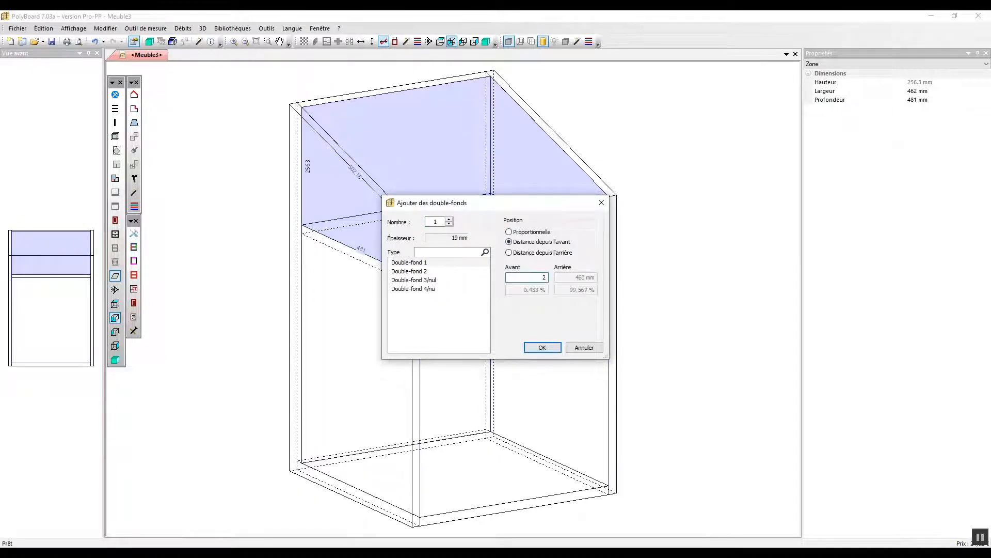
key("Return")
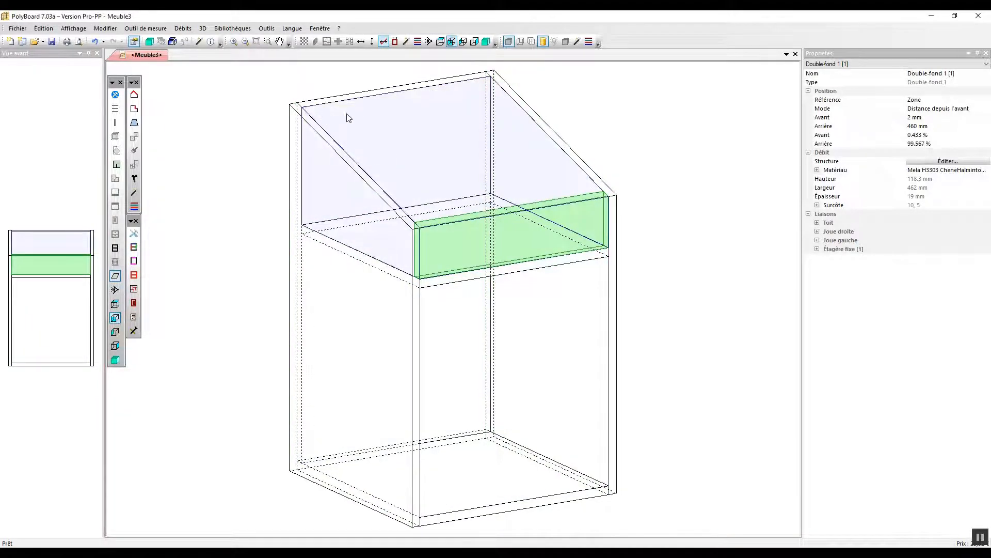
Add one Séparateur libre 1 in the upper zone, parallel to the Toit panel with the link kept, 150 mm from the top.
right_click(403, 124)
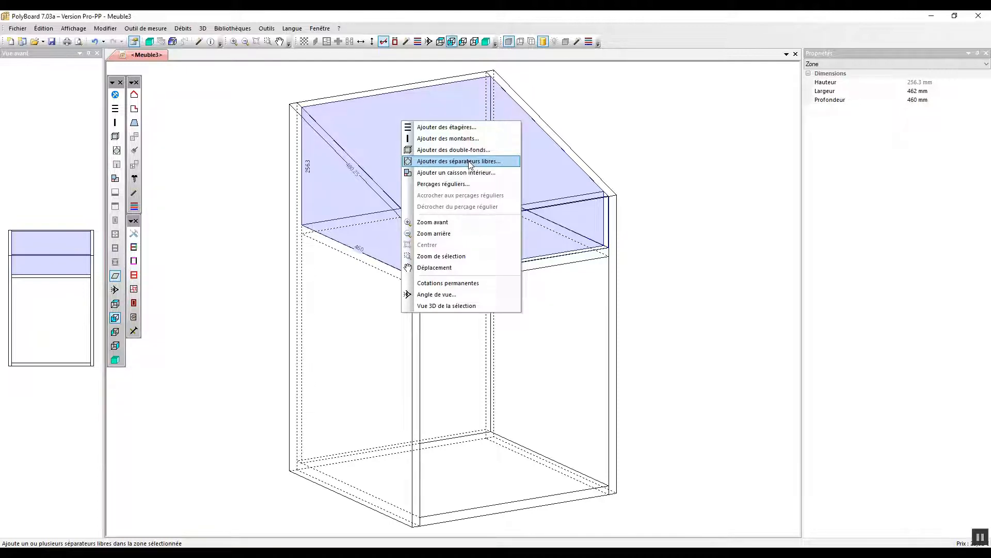
left_click(469, 162)
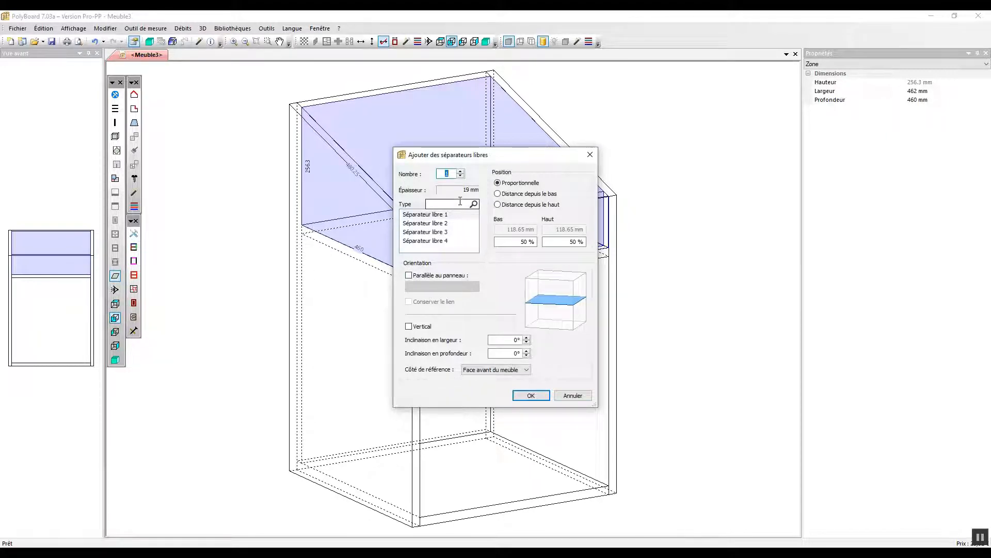
left_click(409, 275)
left_click(464, 286)
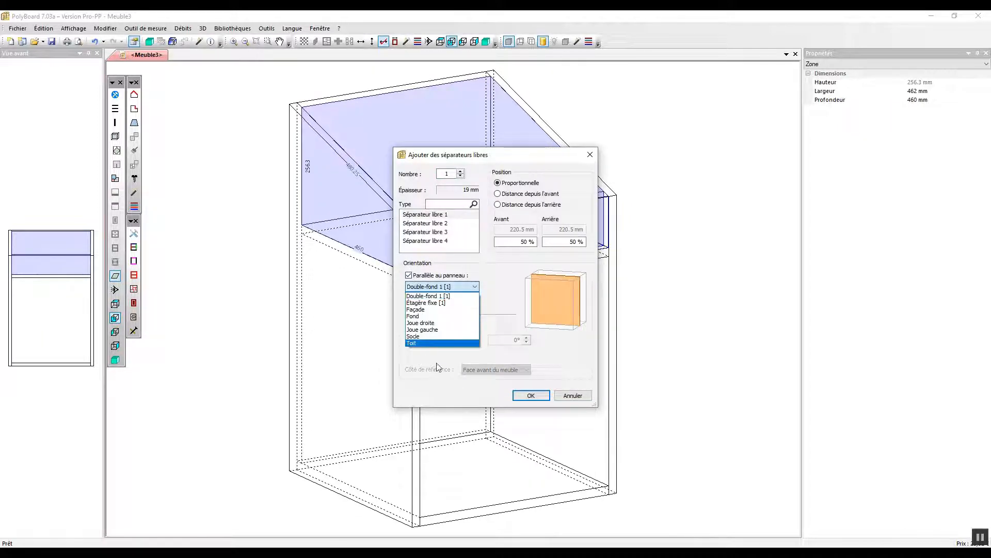
left_click(432, 343)
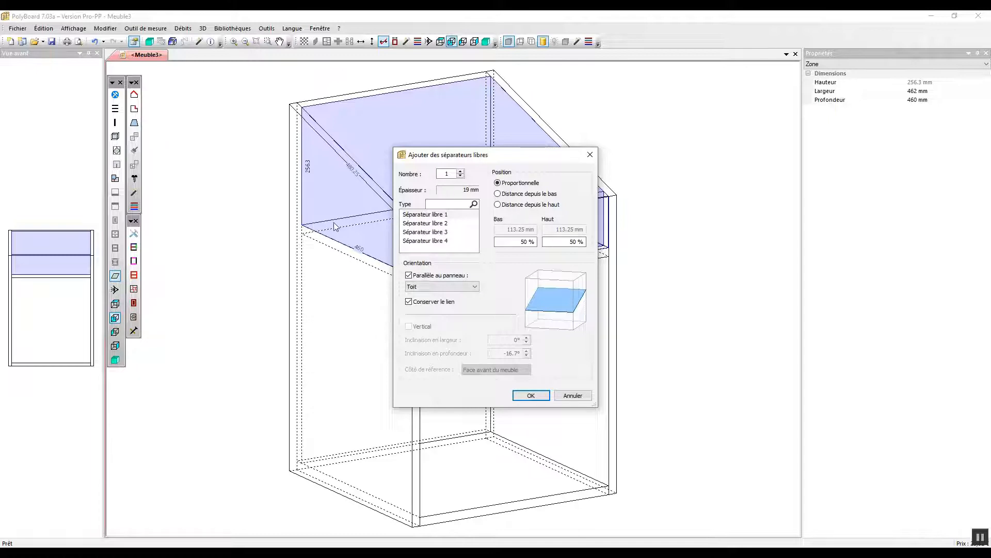
left_click(520, 206)
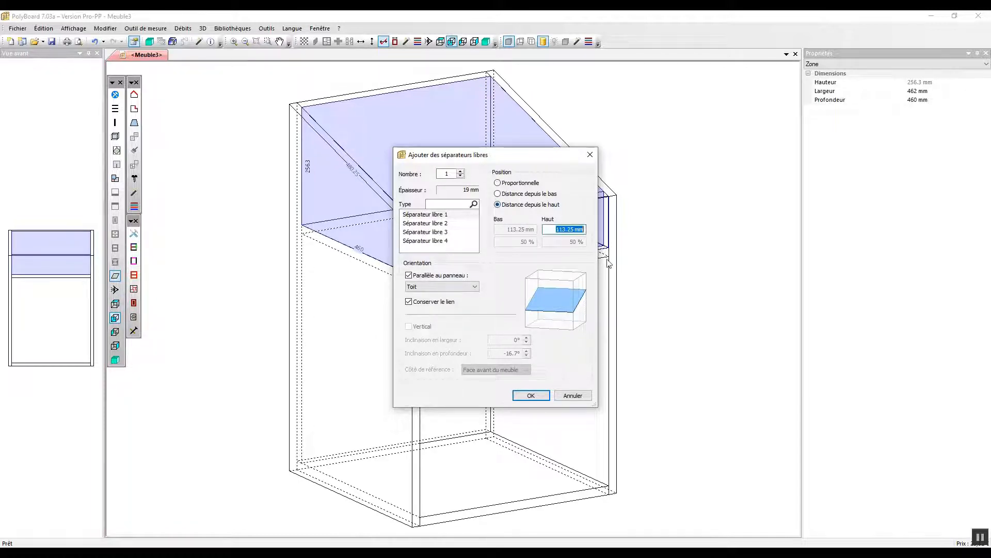
type("150")
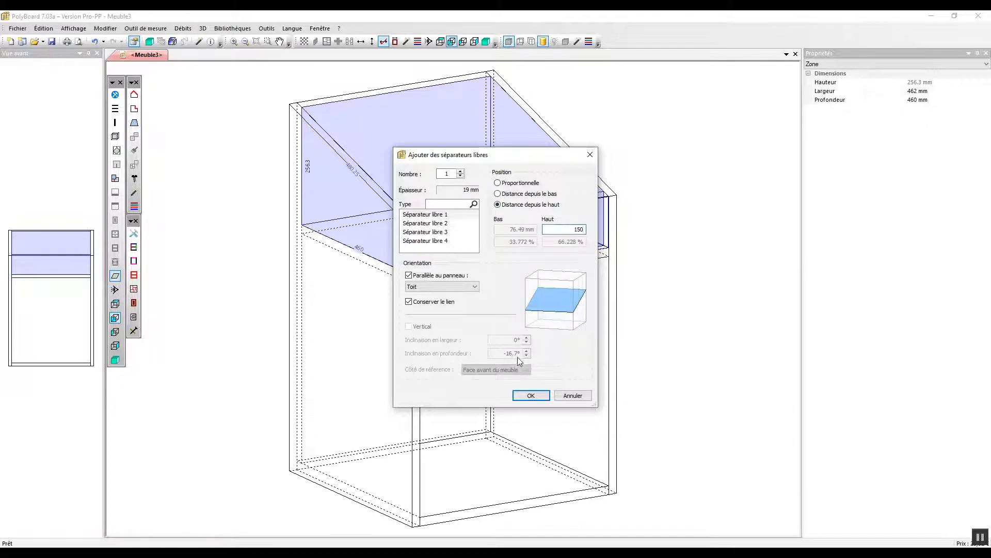
left_click(531, 395)
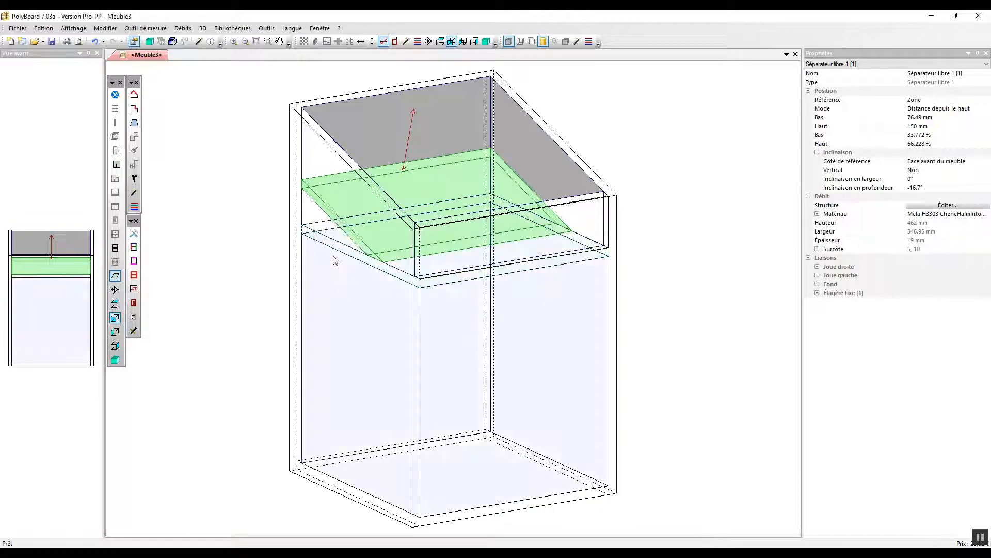
Set the fixed shelf's distance from the bottom to 430 mm and deselect it.
left_click(335, 253)
type("43")
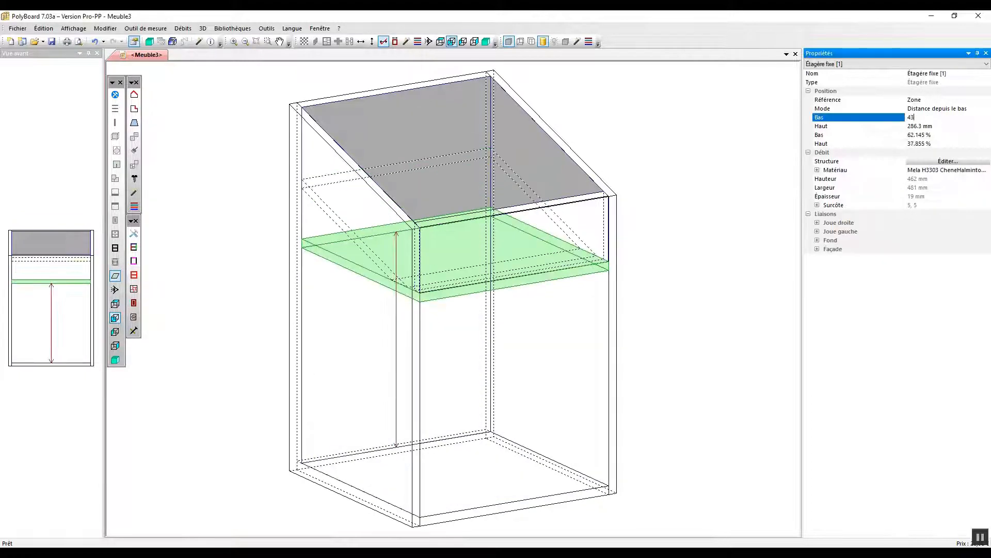
type("0")
key("Return")
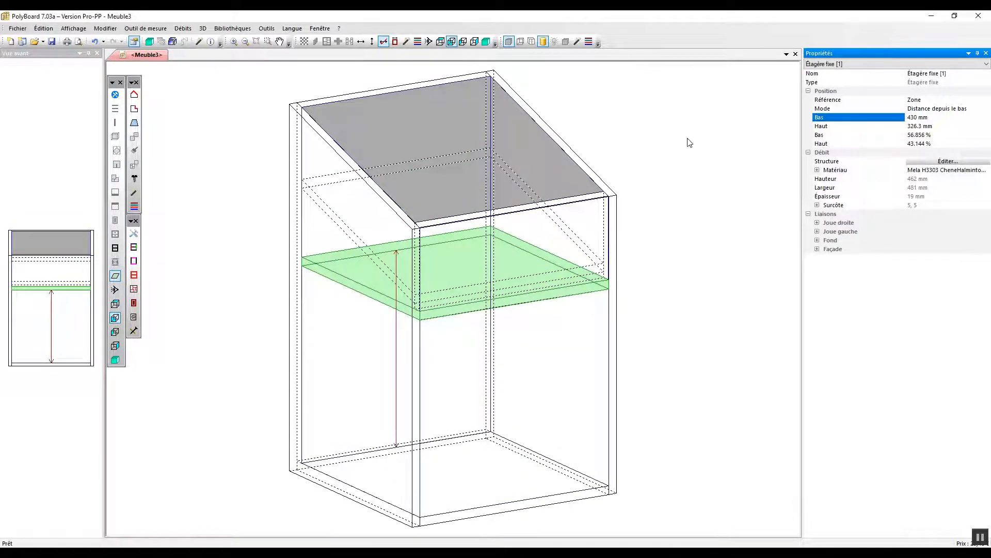
left_click(690, 142)
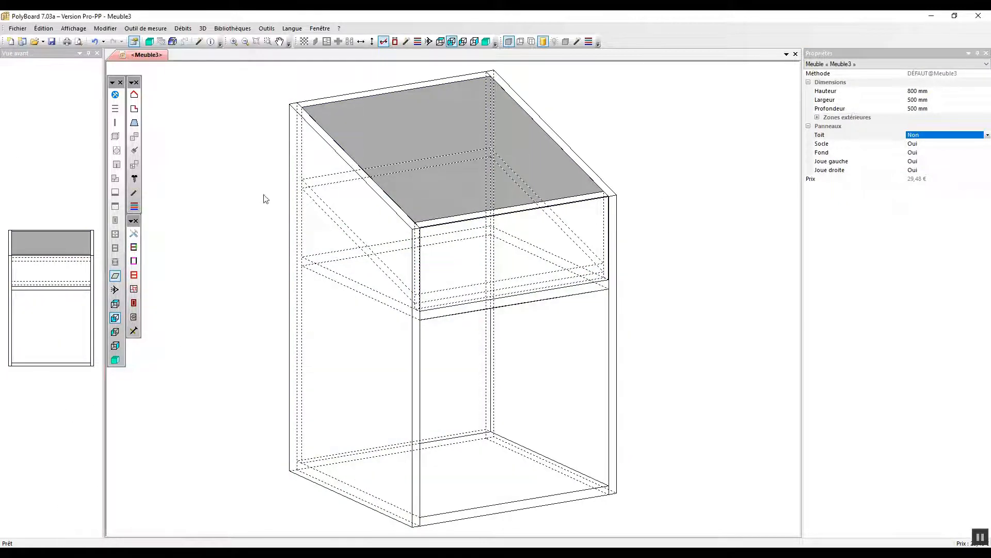
Add six evenly spaced Double-fond 1 panels in the zone between the sloped roof and the free separator.
right_click(476, 191)
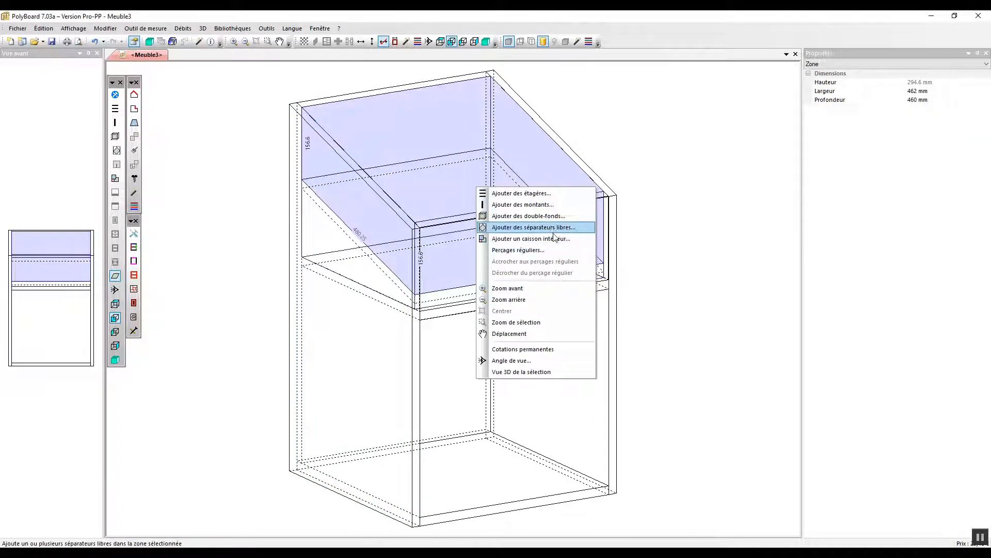
left_click(536, 216)
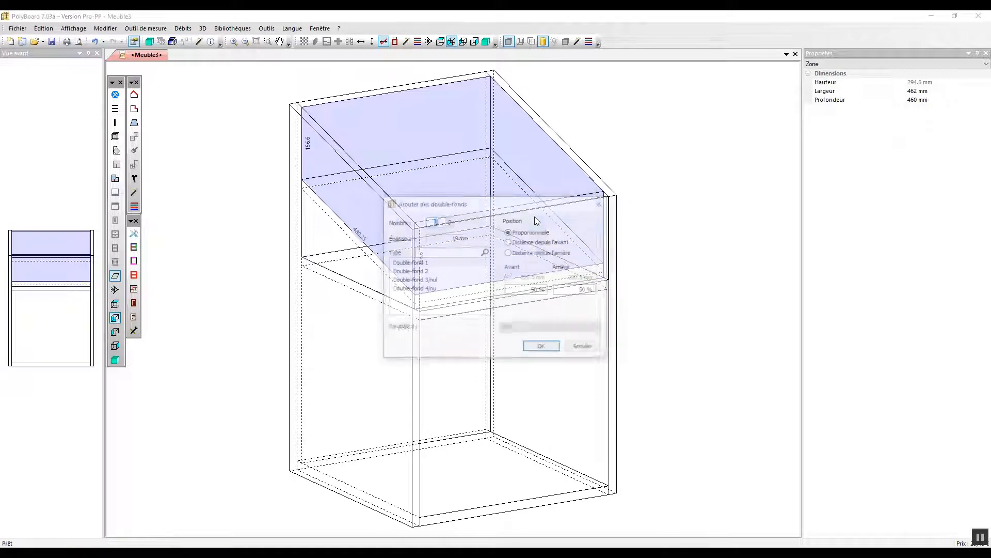
left_click(450, 220)
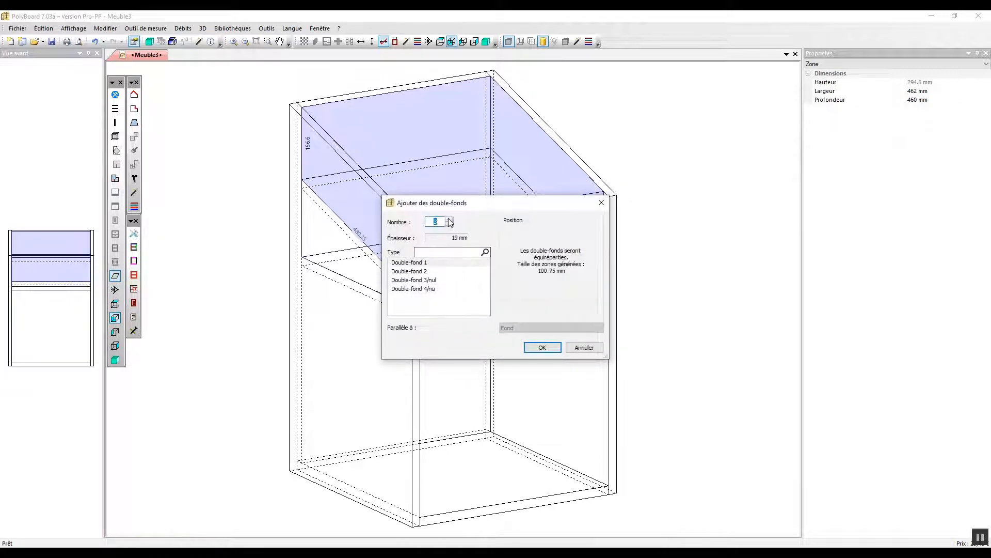
left_click(450, 219)
left_click(450, 220)
left_click(545, 347)
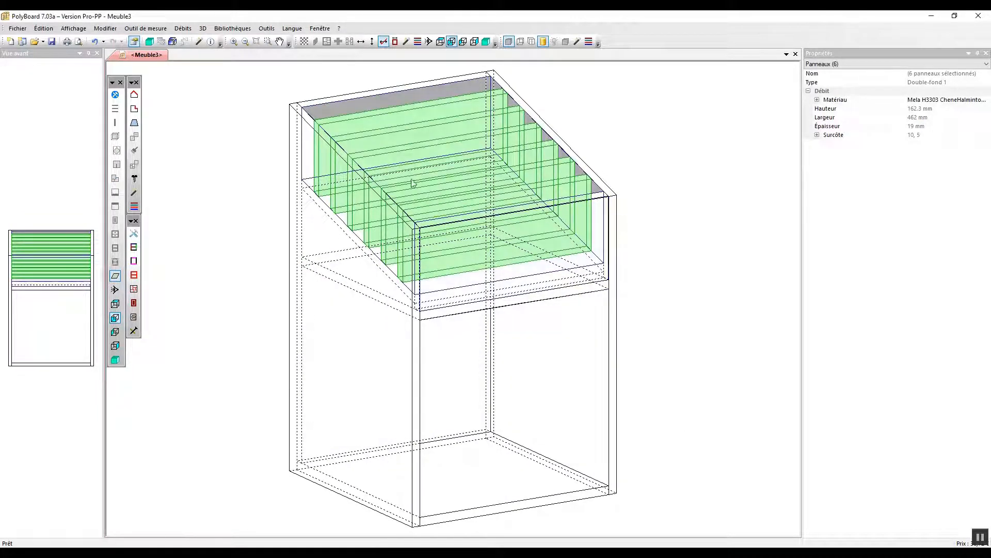
Empty the zone between the sloped roof and the free separator of its double-fond panels.
left_click(432, 118)
right_click(432, 115)
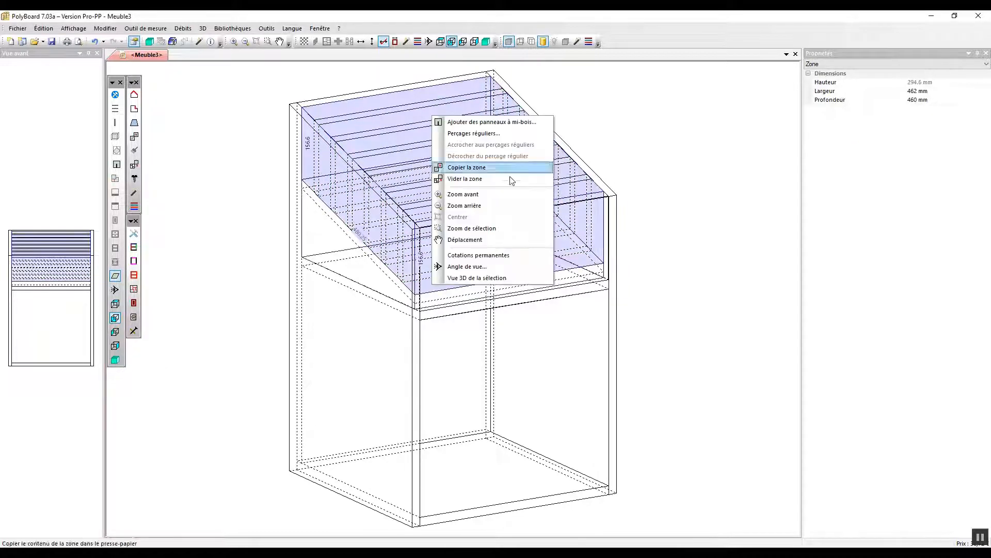
left_click(481, 184)
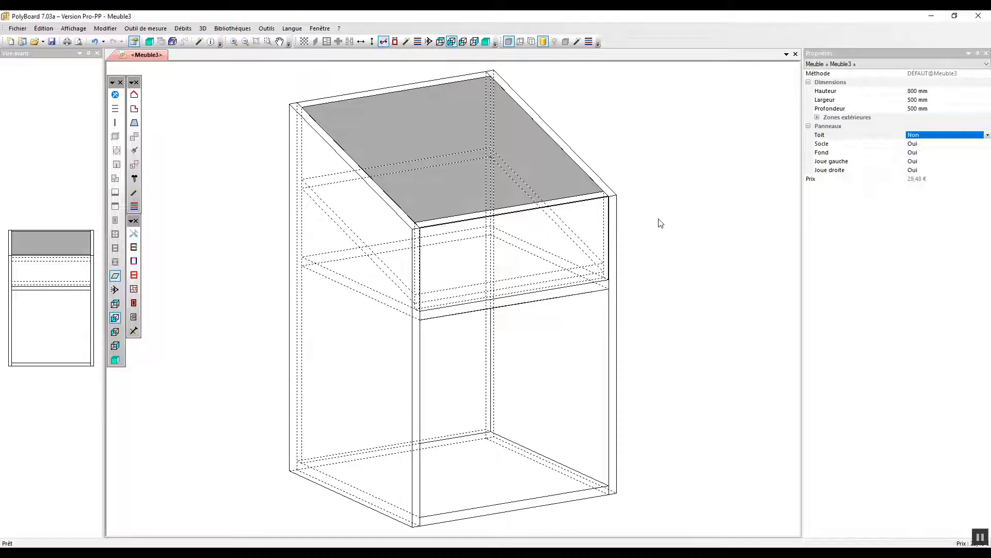
Add six evenly spaced Séparateur libre 1 panels in the emptied upper zone, with Fond as reference side and 80° depth inclination.
left_click(480, 158)
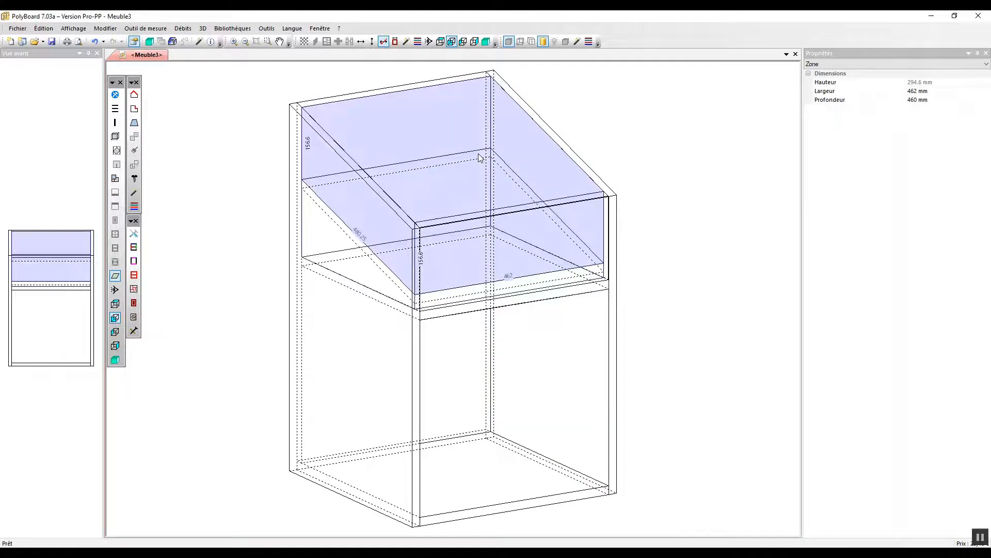
right_click(480, 156)
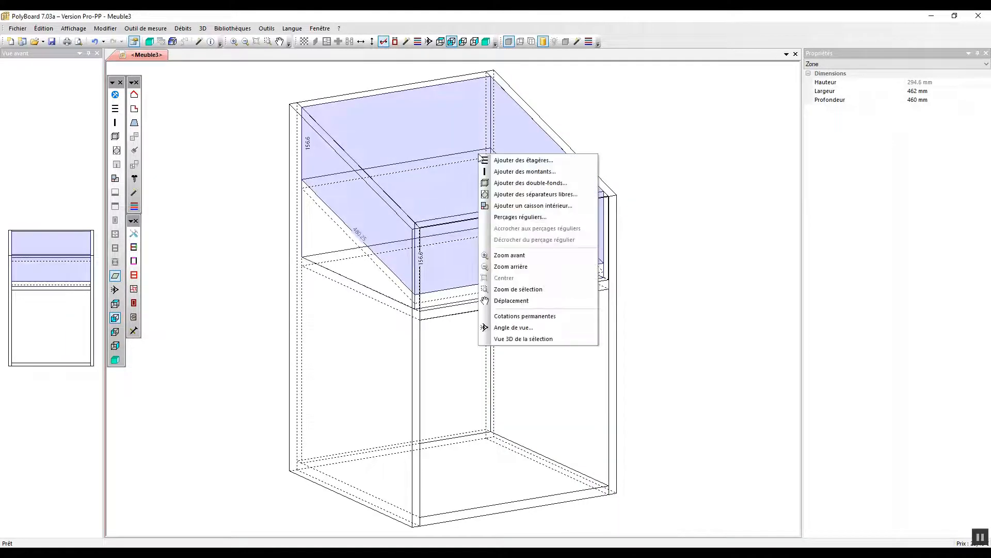
left_click(538, 196)
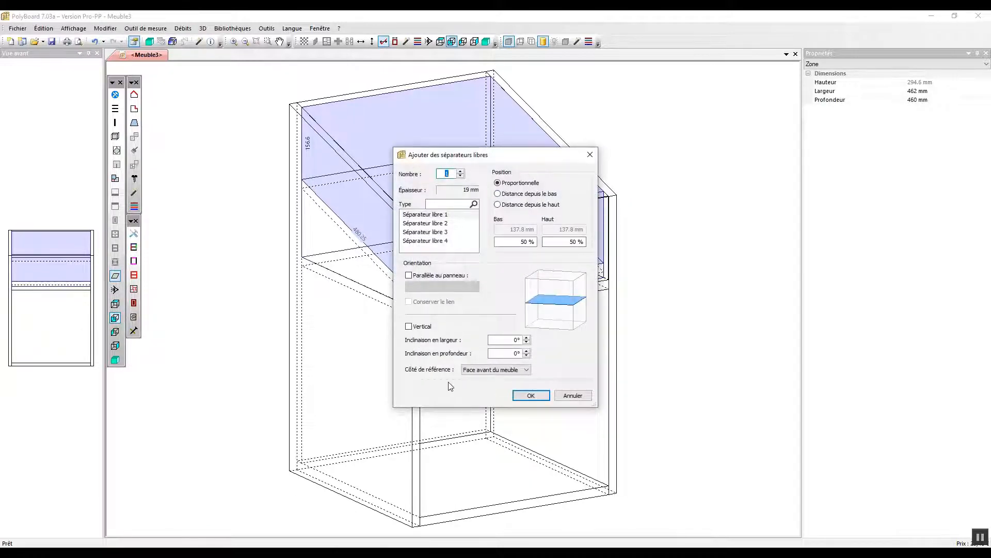
left_click(493, 369)
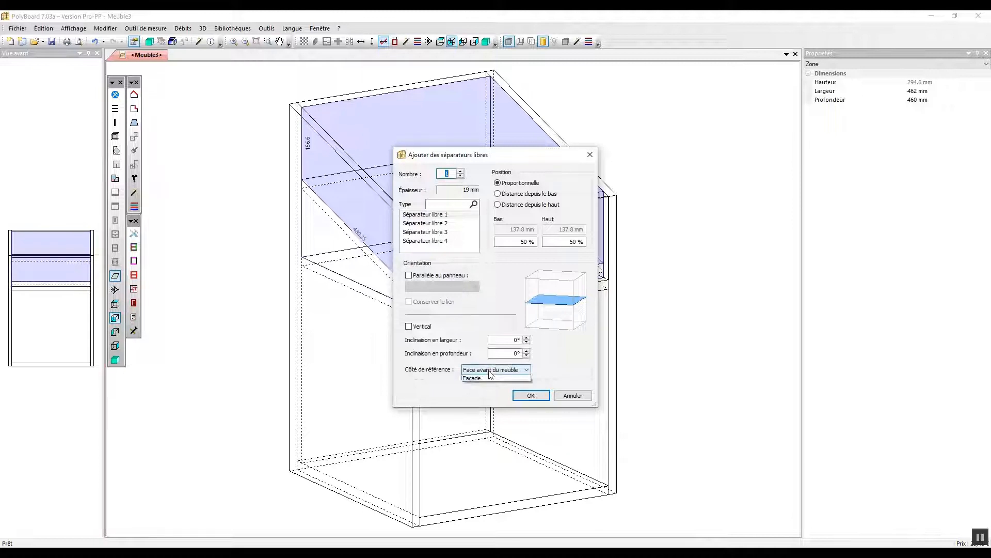
left_click(488, 393)
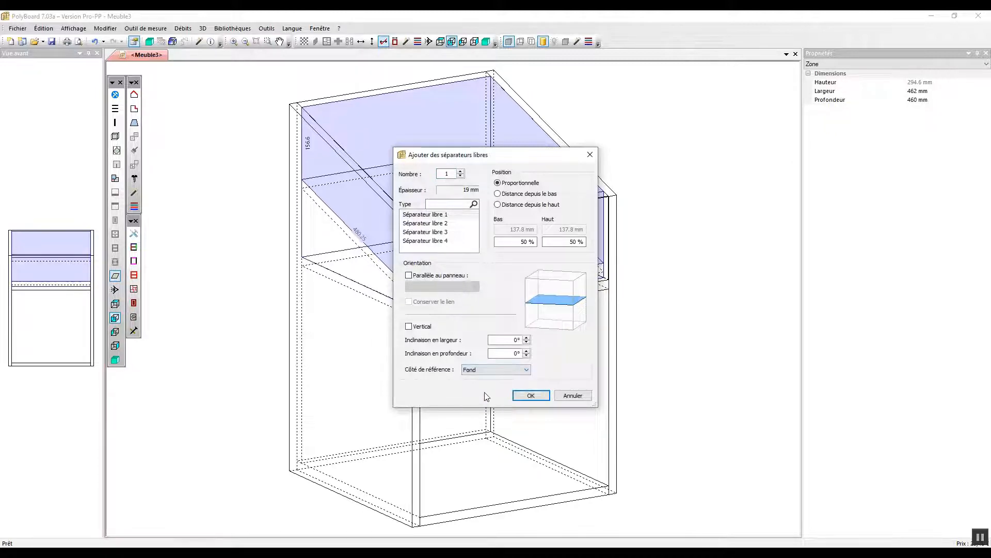
left_click_drag(514, 353, 547, 358)
type("80")
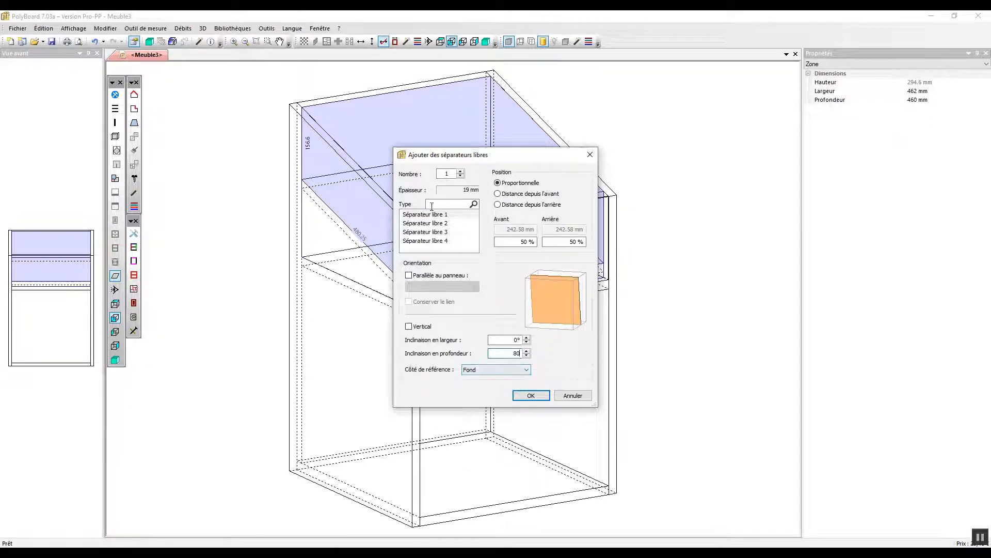
left_click(461, 171)
left_click(460, 172)
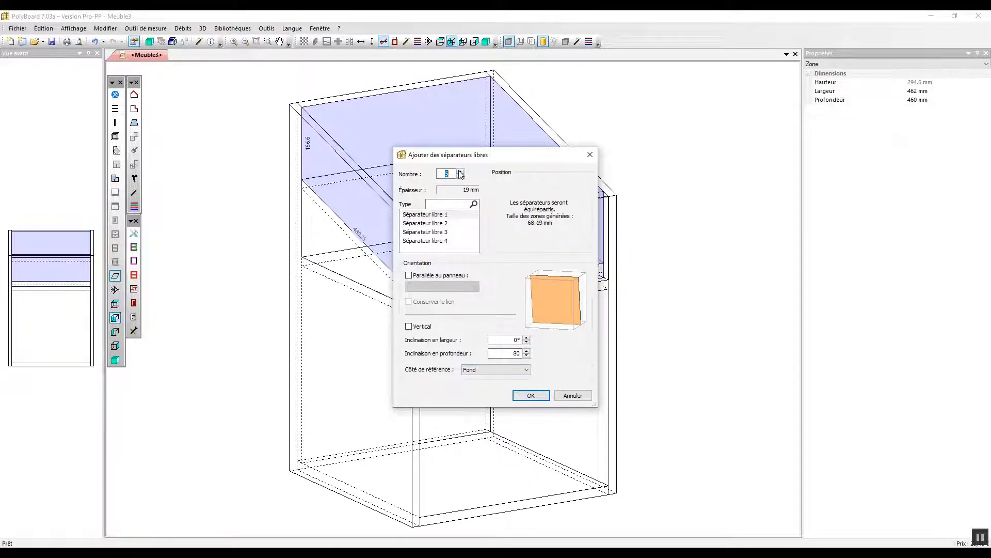
left_click(529, 396)
left_click(681, 255)
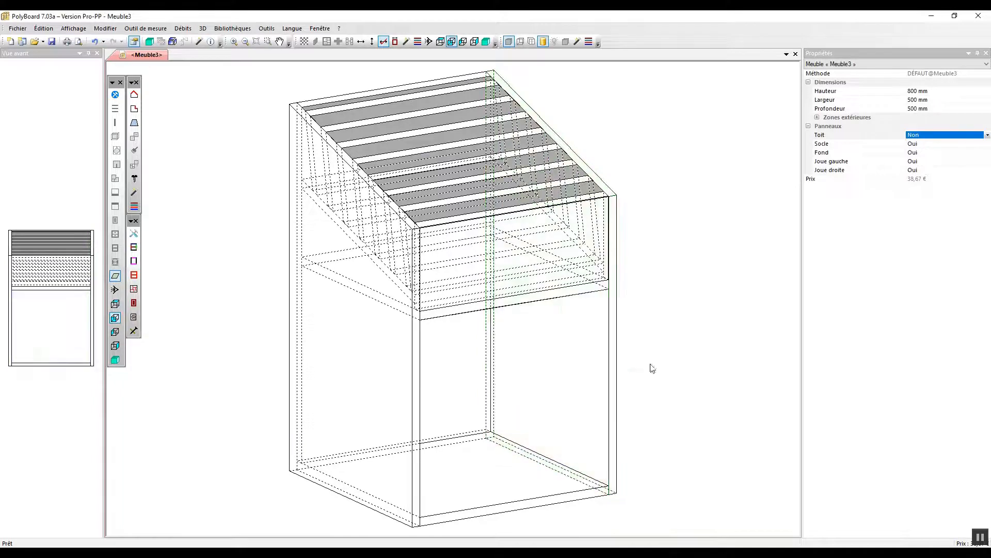
Add a simple Porte 1/enc/1.5-3 door in Encastré mode, hinged on Joue gauche, to the zone below the fixed shelf.
right_click(469, 393)
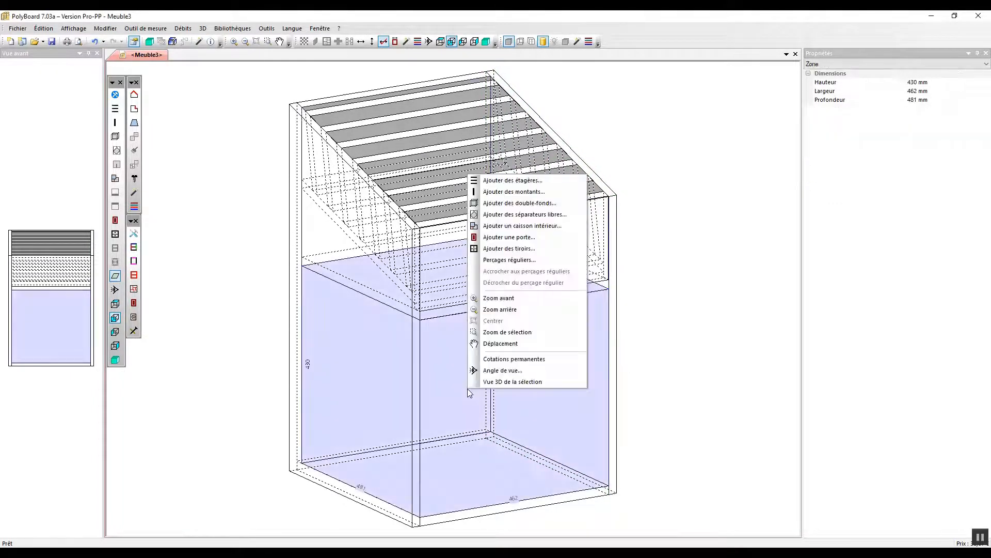
left_click(525, 237)
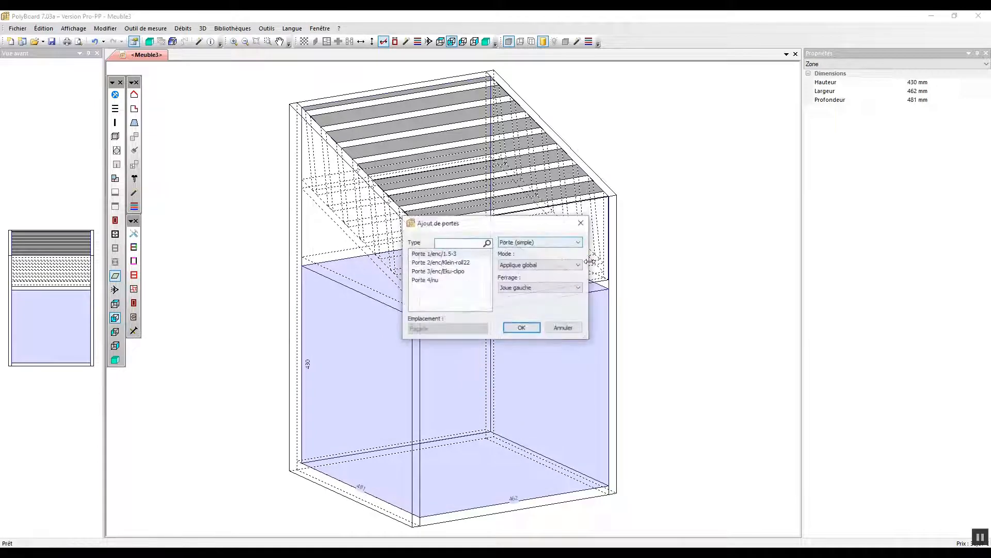
left_click(548, 242)
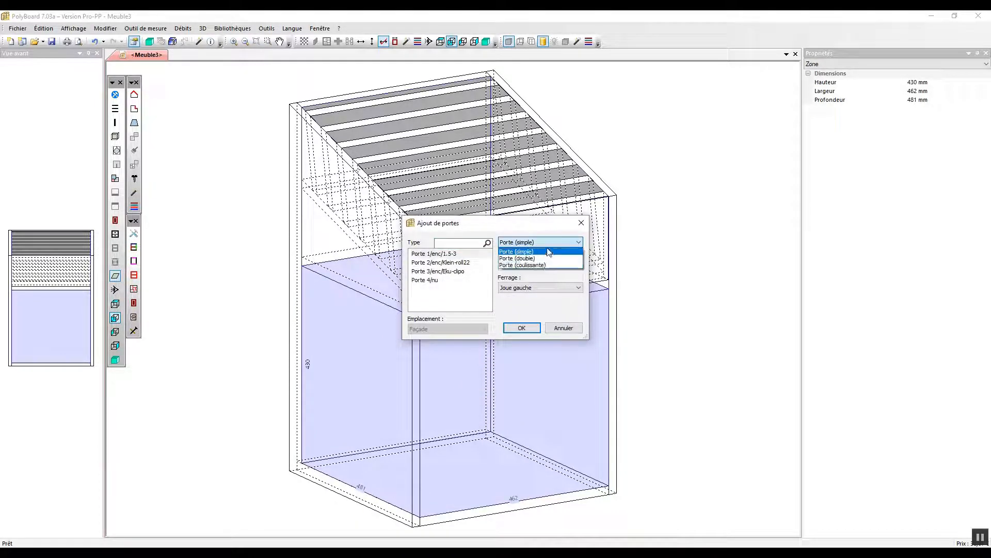
left_click(549, 245)
left_click(538, 266)
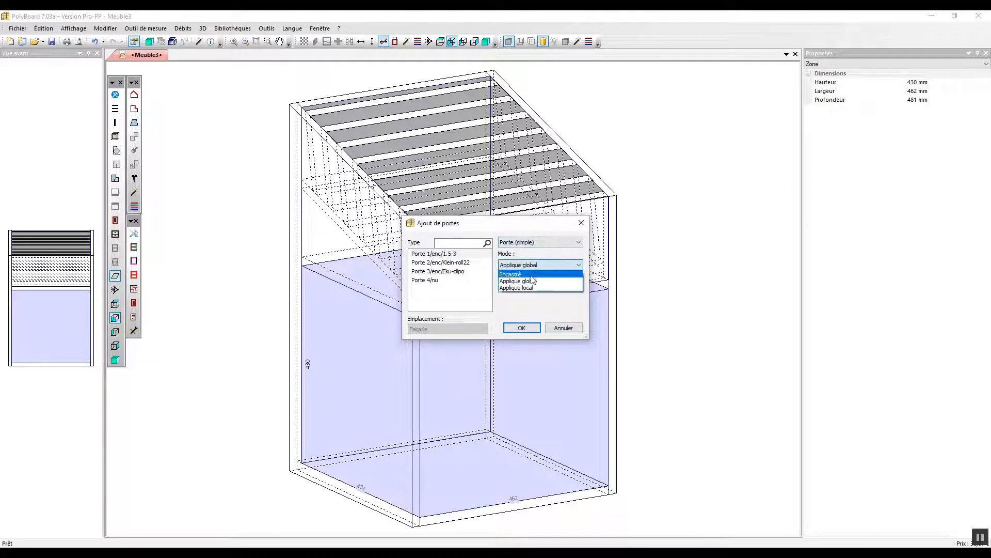
left_click(531, 275)
left_click(522, 328)
Display the cabinet in 3D and rotate the model to examine the inclined separators and the inset door.
scroll(589, 297, "down", 4)
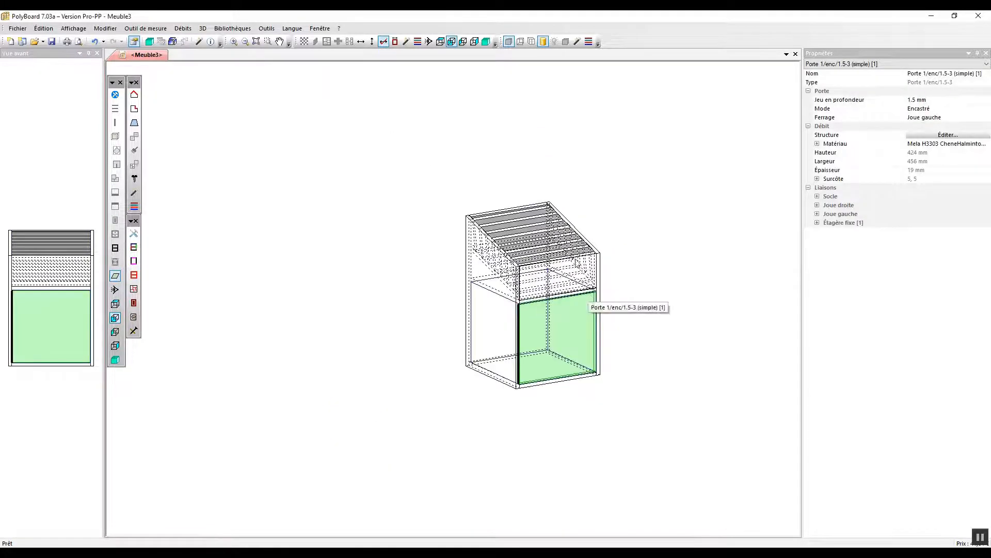
left_click(149, 41)
left_click_drag(371, 191, 609, 175)
left_click(754, 44)
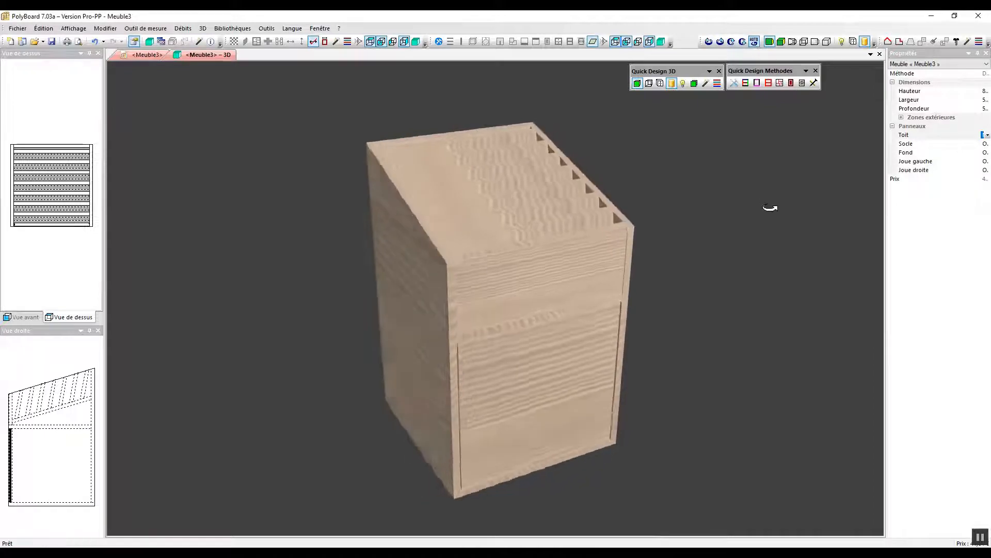